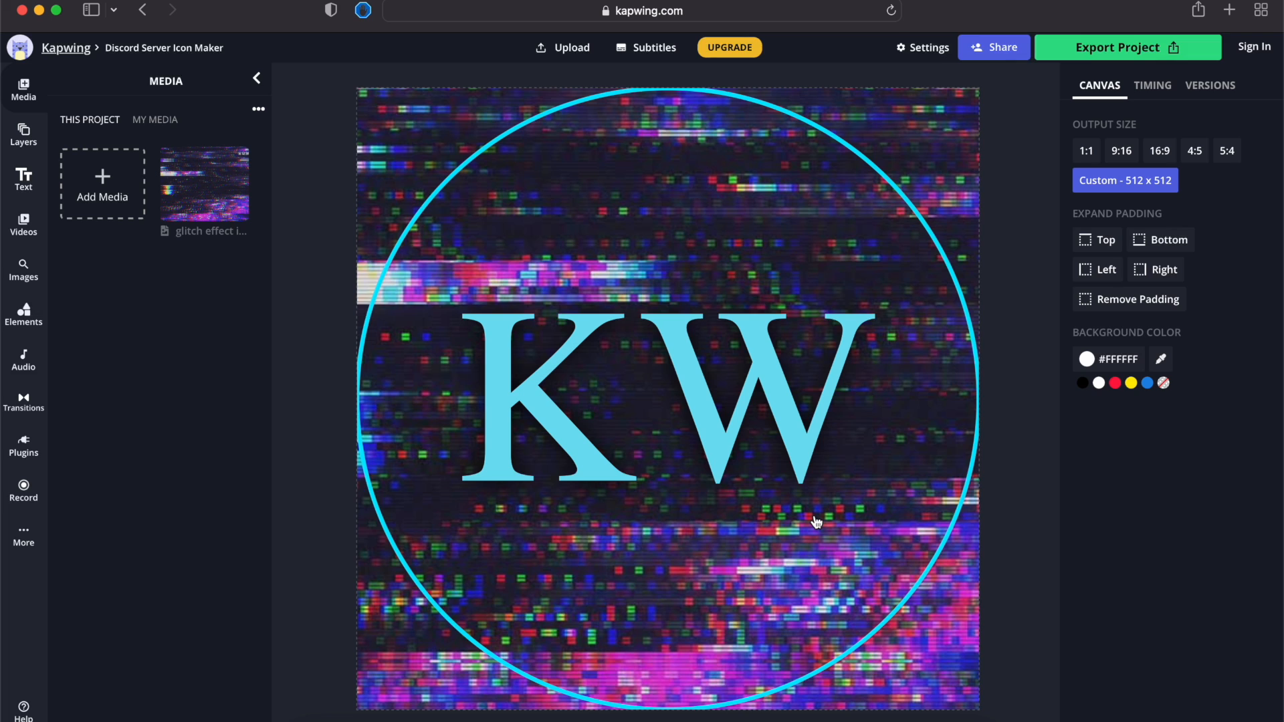
{"action": "left_click", "coordinate": [1119, 176]}
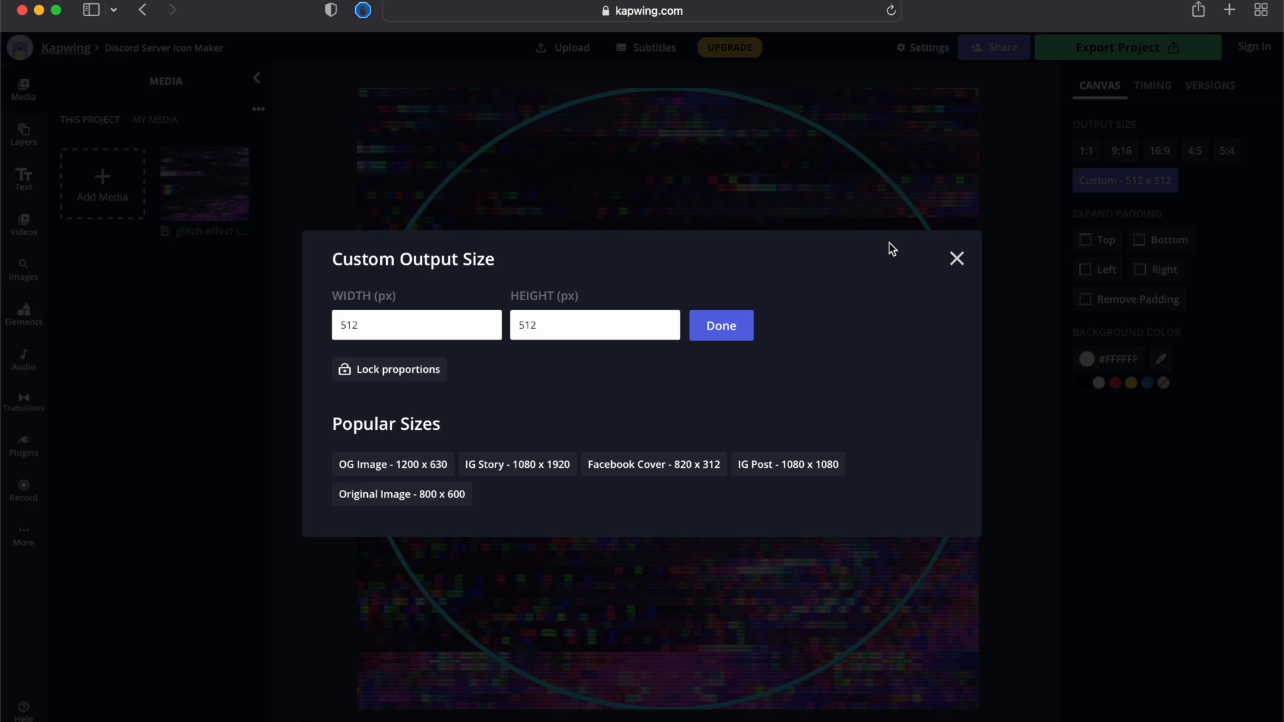
{"action": "left_click", "coordinate": [736, 324]}
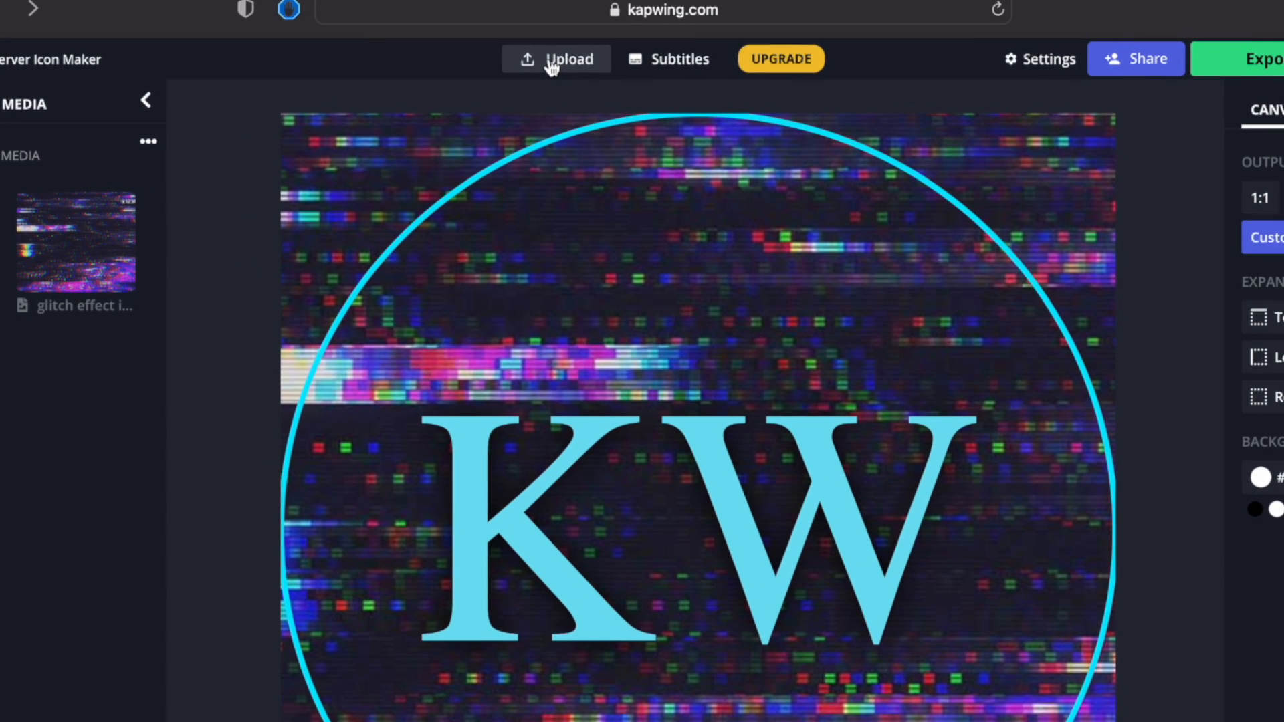
Step: Upload the black-and-white portrait video and stretch it to fill the 512×512 canvas
{"action": "left_click", "coordinate": [551, 62]}
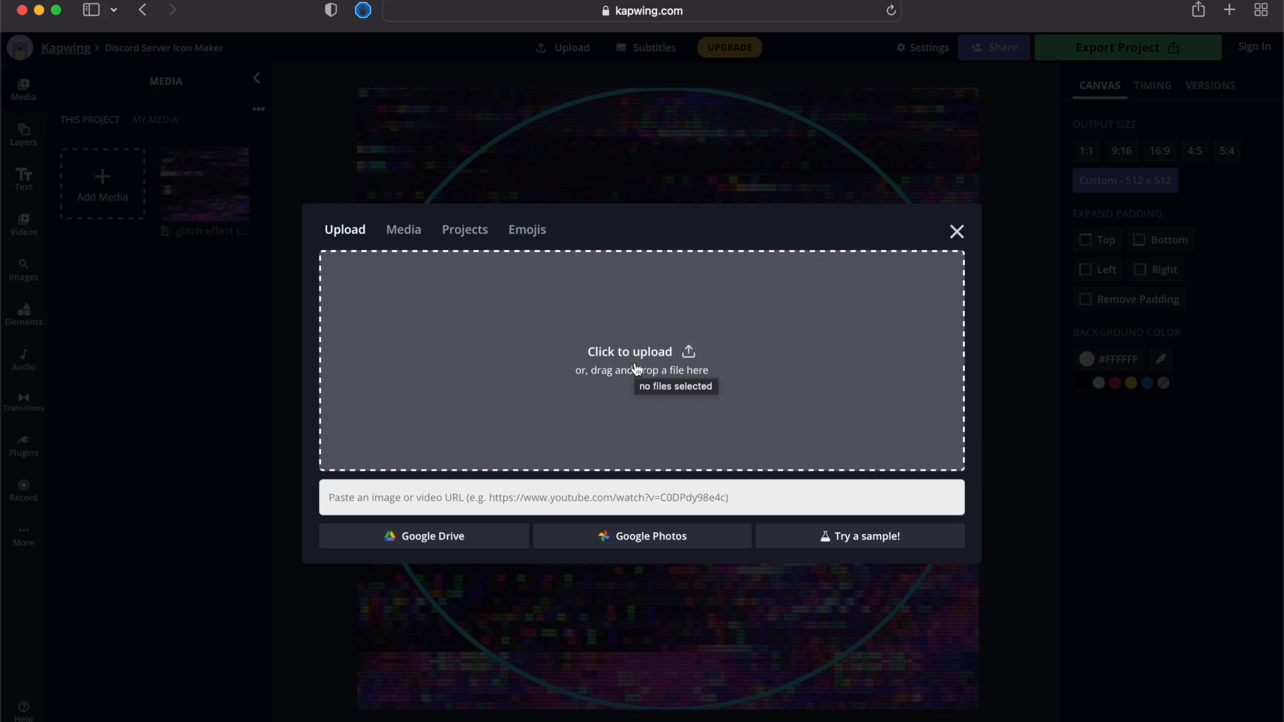
{"action": "left_click", "coordinate": [634, 368]}
{"action": "key", "text": "Return"}
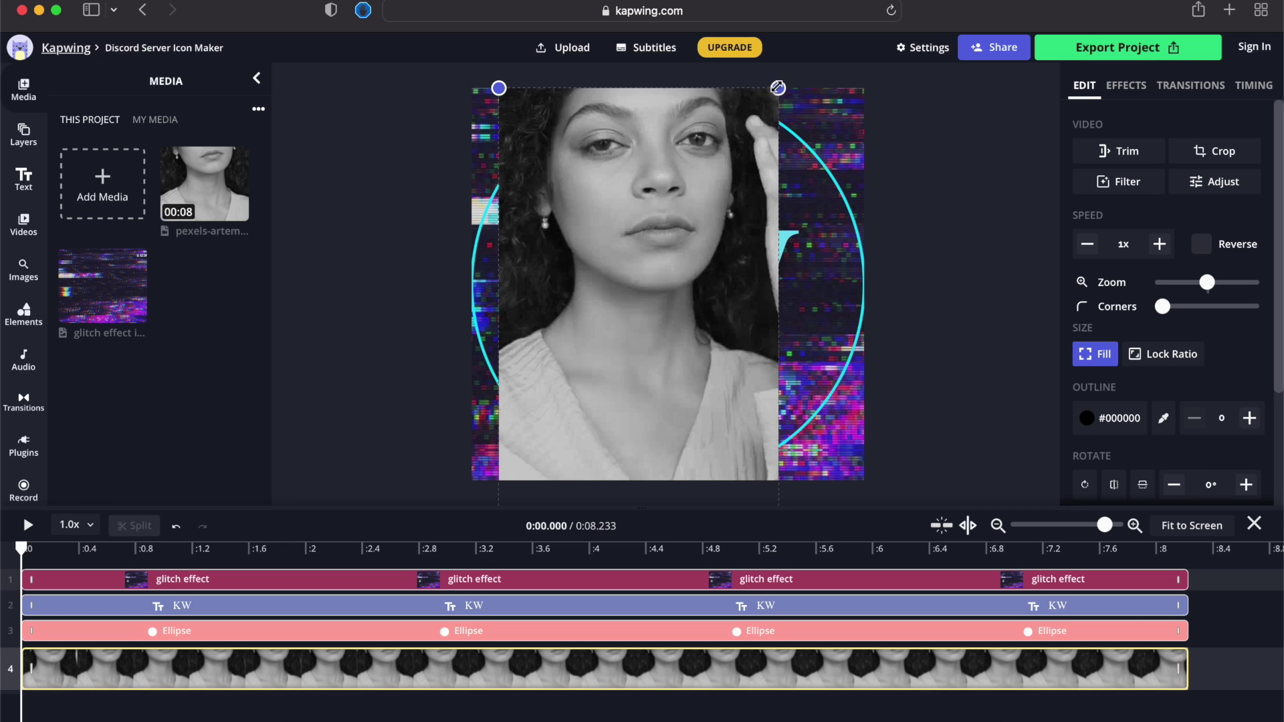
{"action": "left_click_drag", "start_coordinate": [778, 87], "coordinate": [853, 87]}
{"action": "mouse_move", "coordinate": [658, 266]}
{"action": "left_mouse_down"}
{"action": "mouse_move", "coordinate": [645, 264]}
{"action": "mouse_move", "coordinate": [788, 202]}
{"action": "left_mouse_up"}
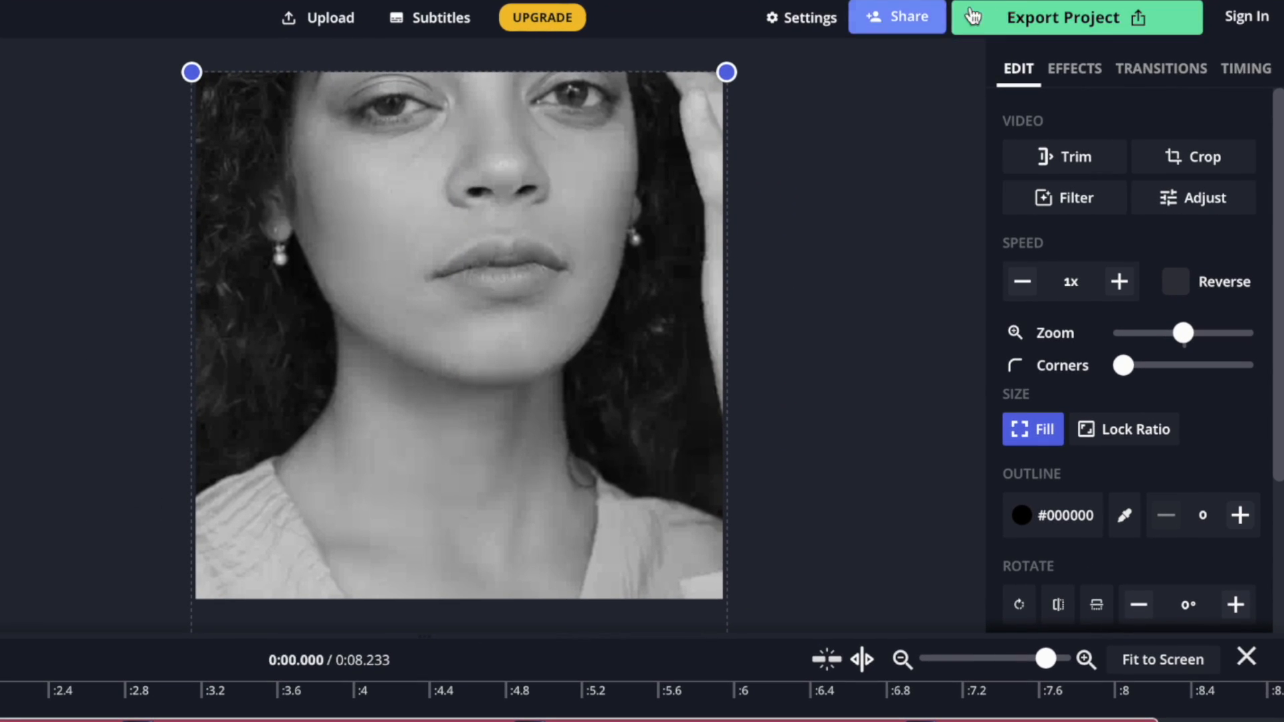
Step: Export the project as a 512×512 GIF and download it, allowing Safari's download prompt
{"action": "left_click", "coordinate": [1038, 18]}
{"action": "left_click", "coordinate": [1012, 219]}
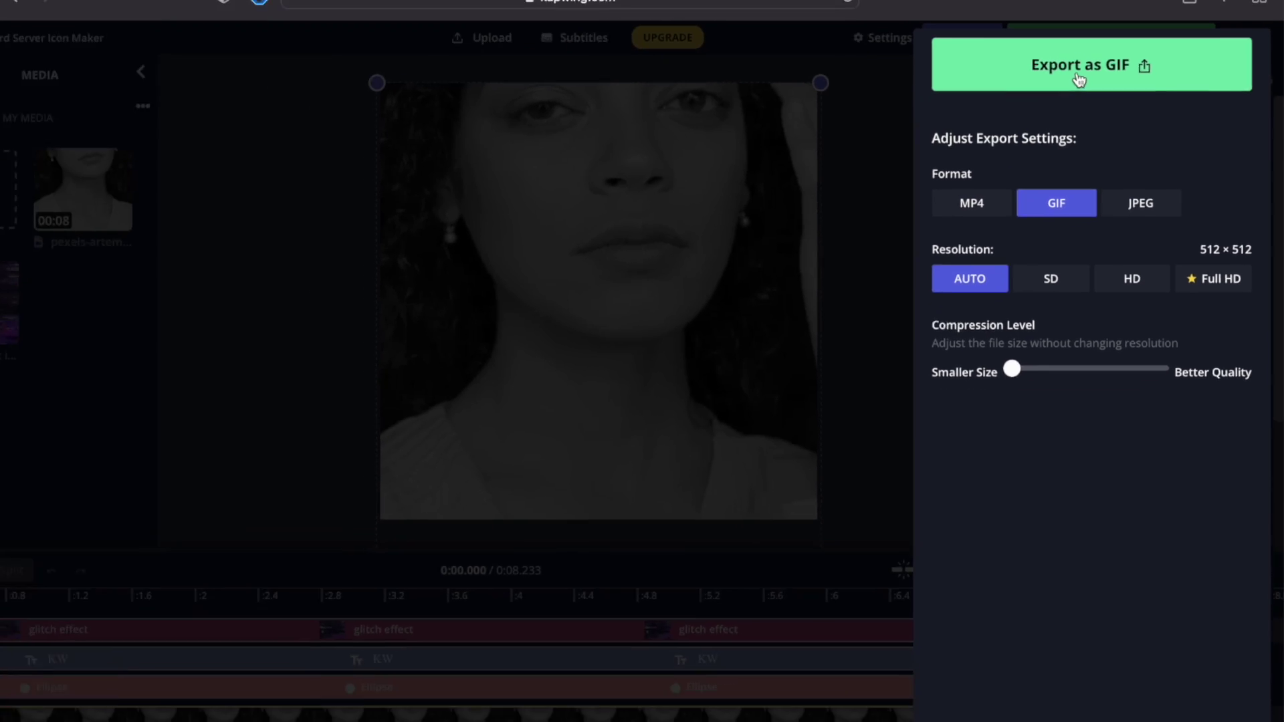
{"action": "left_click", "coordinate": [1096, 82]}
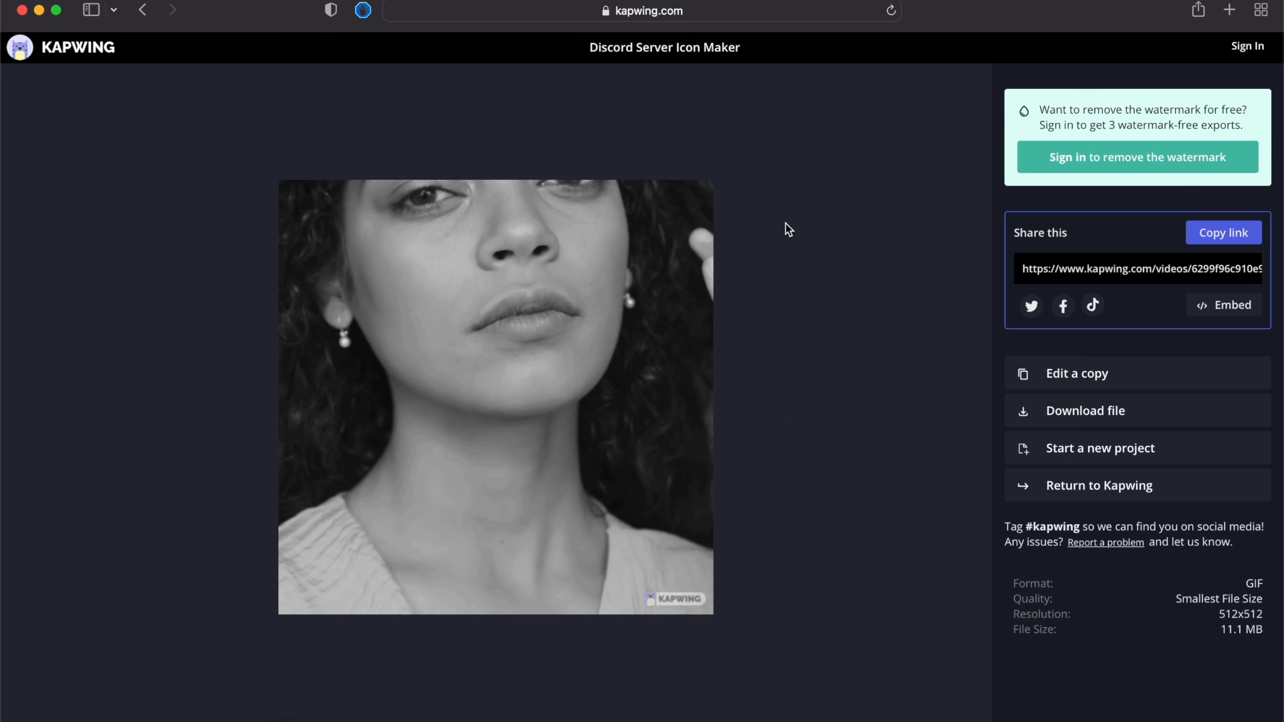
{"action": "left_click", "coordinate": [1074, 411]}
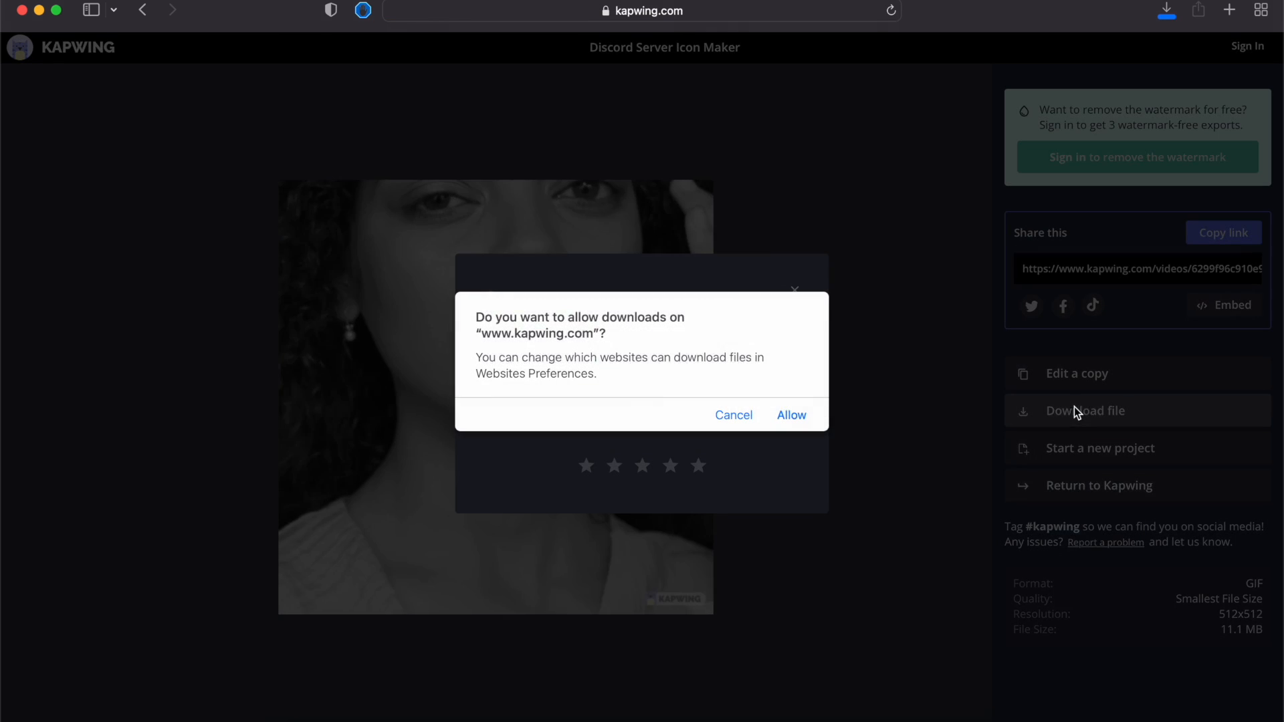
{"action": "left_click", "coordinate": [784, 414]}
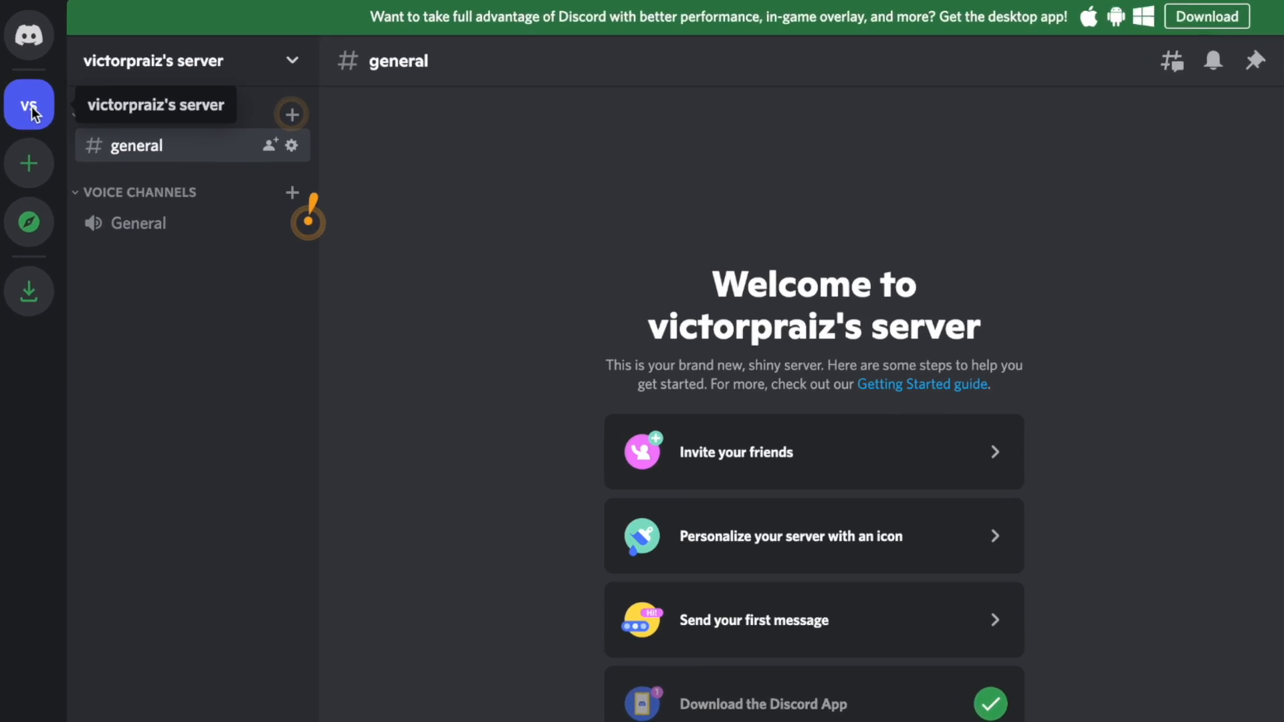
Step: Reach the Server Settings overview for victorpraiz's server from its icon menu
{"action": "right_click", "coordinate": [27, 94]}
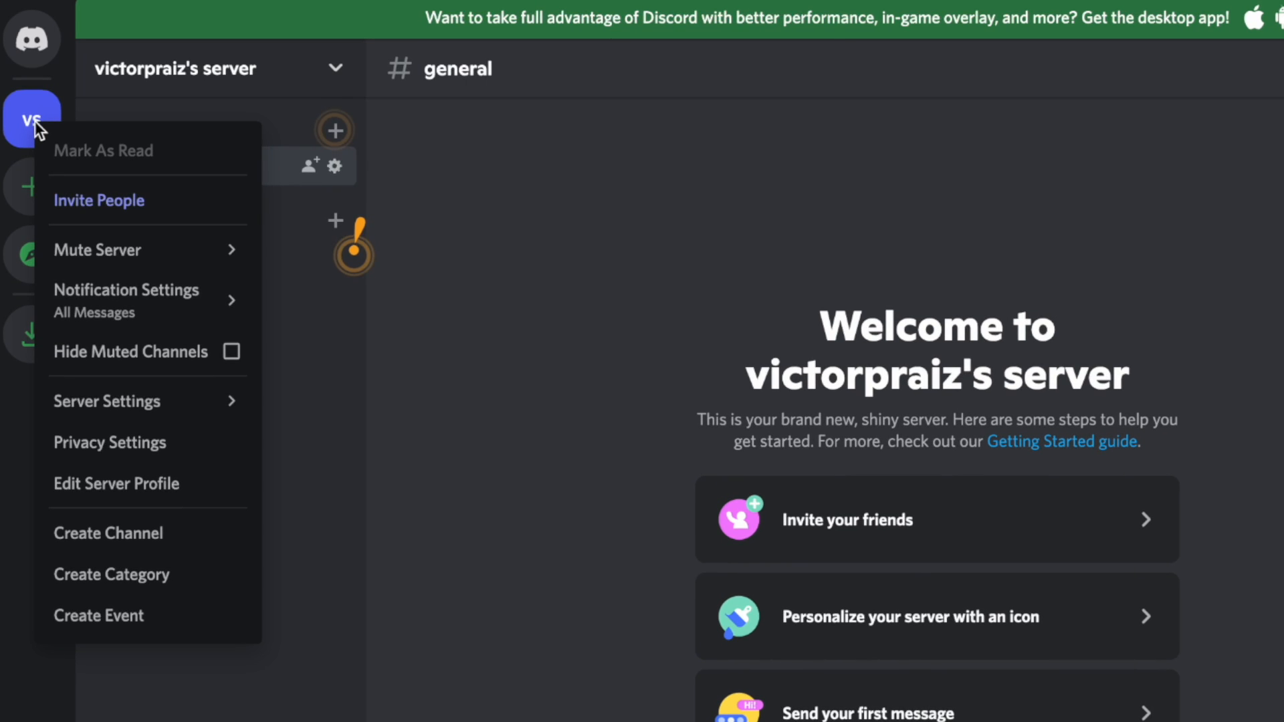
{"action": "mouse_move", "coordinate": [148, 400]}
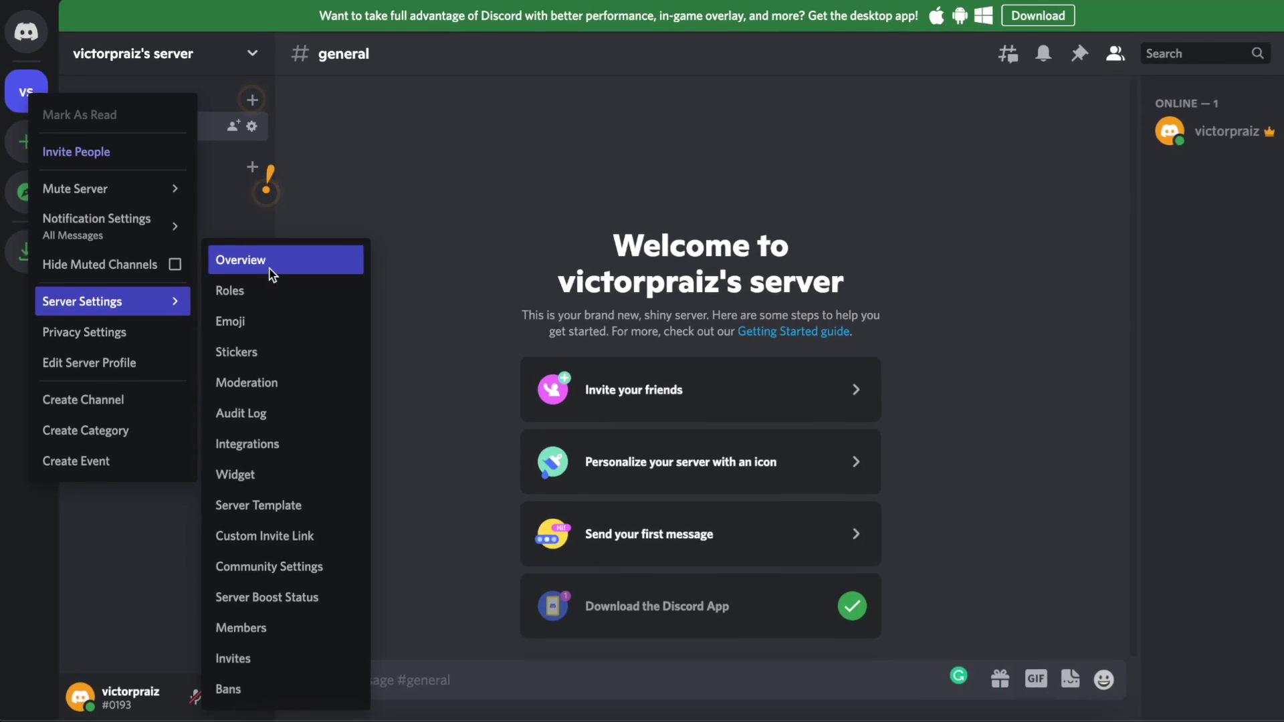
{"action": "left_click", "coordinate": [292, 316]}
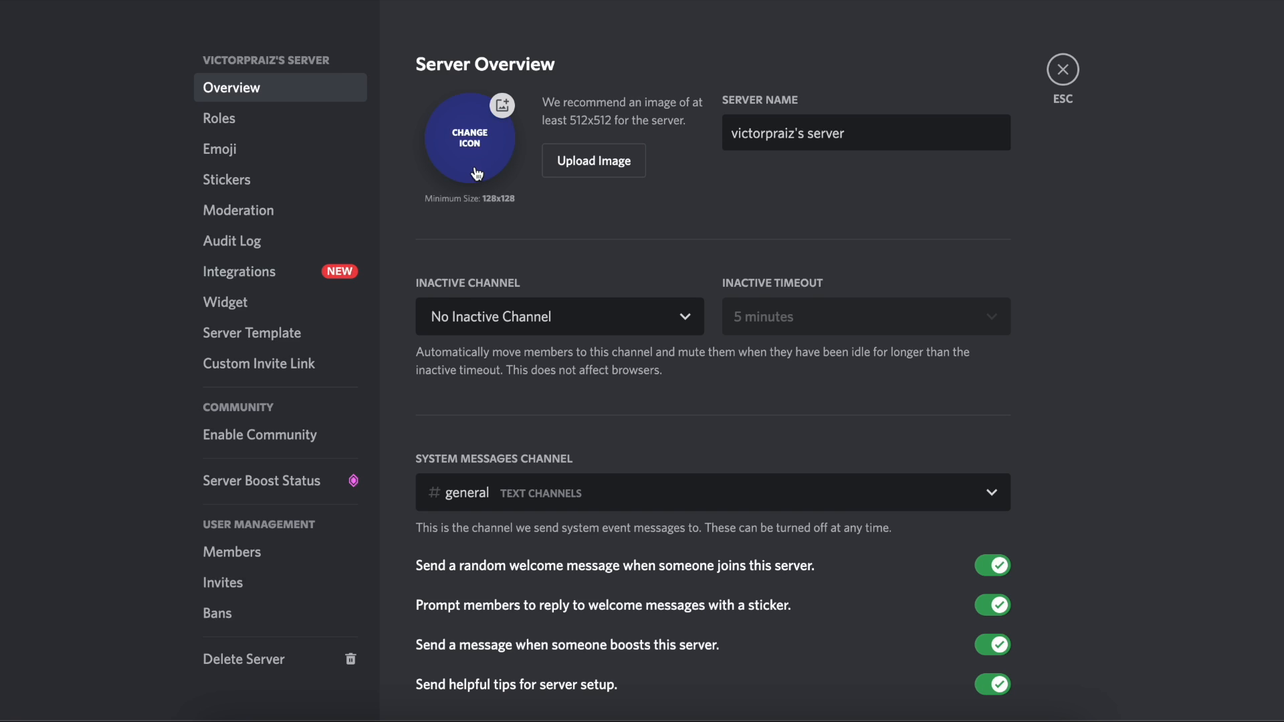
Step: Upload the exported portrait GIF as the server icon, accept the crop and save changes
{"action": "left_click", "coordinate": [593, 170]}
{"action": "type", "text": "gif"}
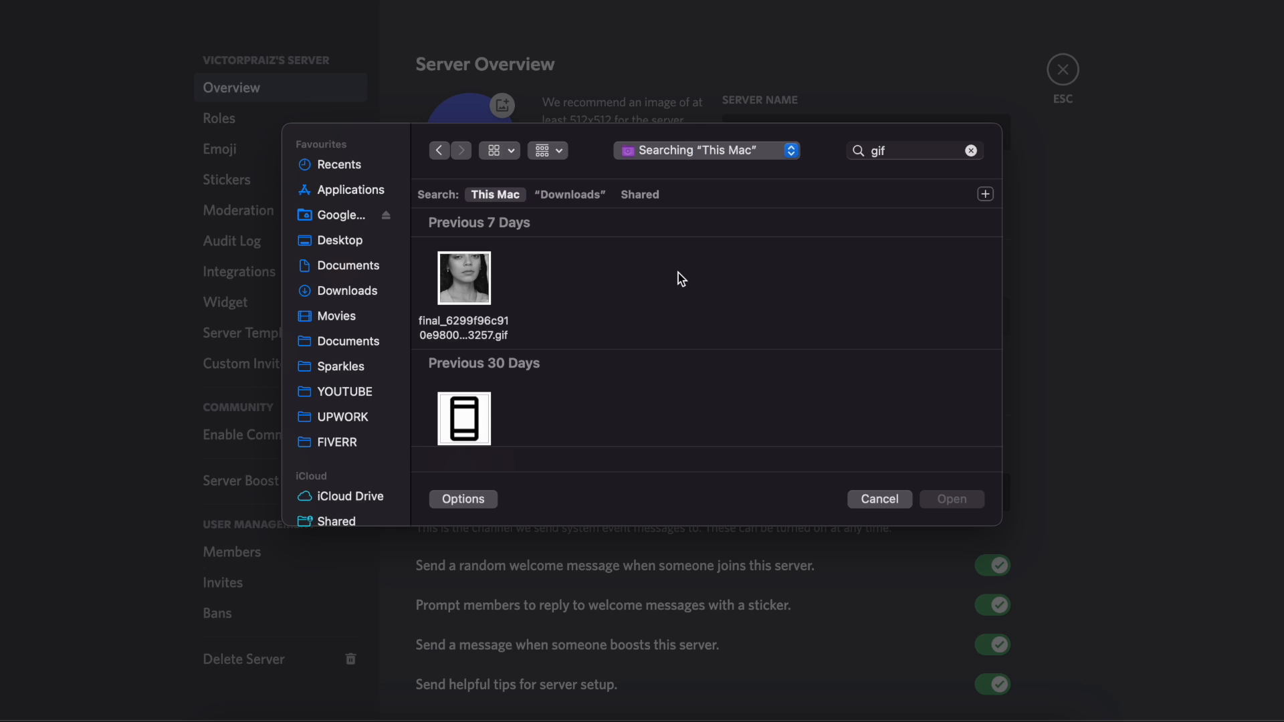
{"action": "left_click", "coordinate": [465, 281]}
{"action": "left_click", "coordinate": [948, 499]}
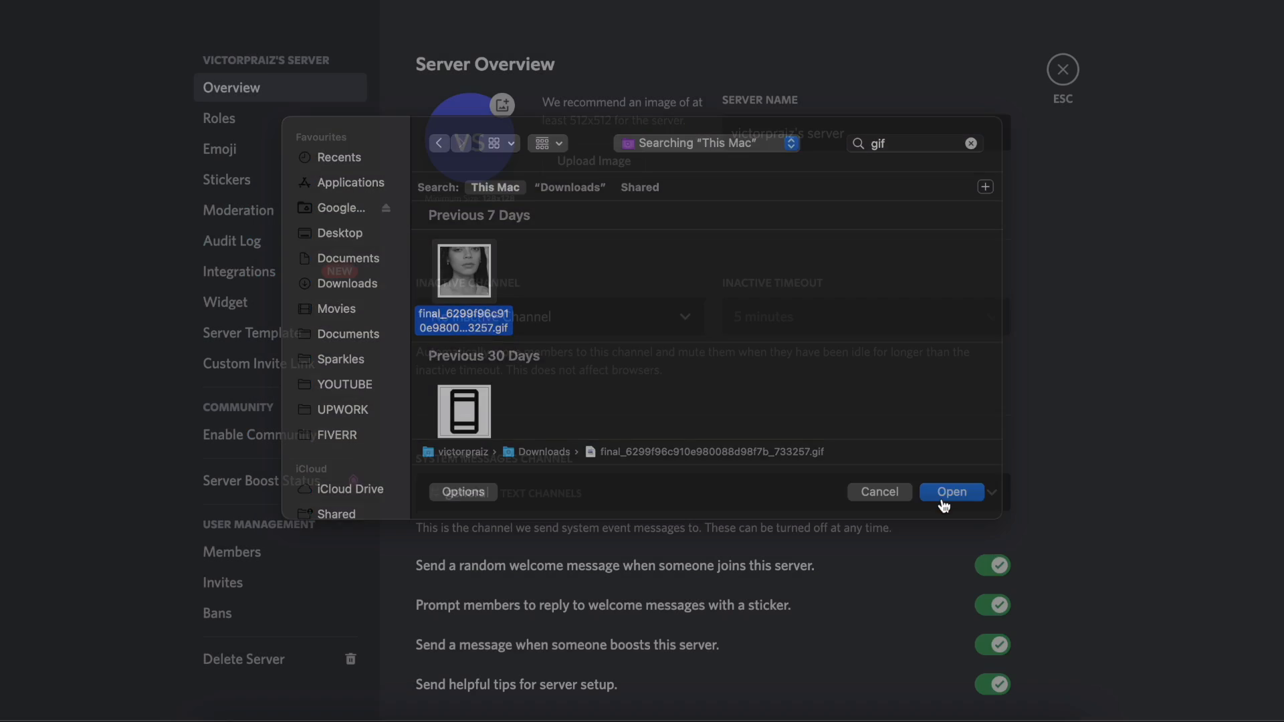
{"action": "left_click", "coordinate": [860, 614]}
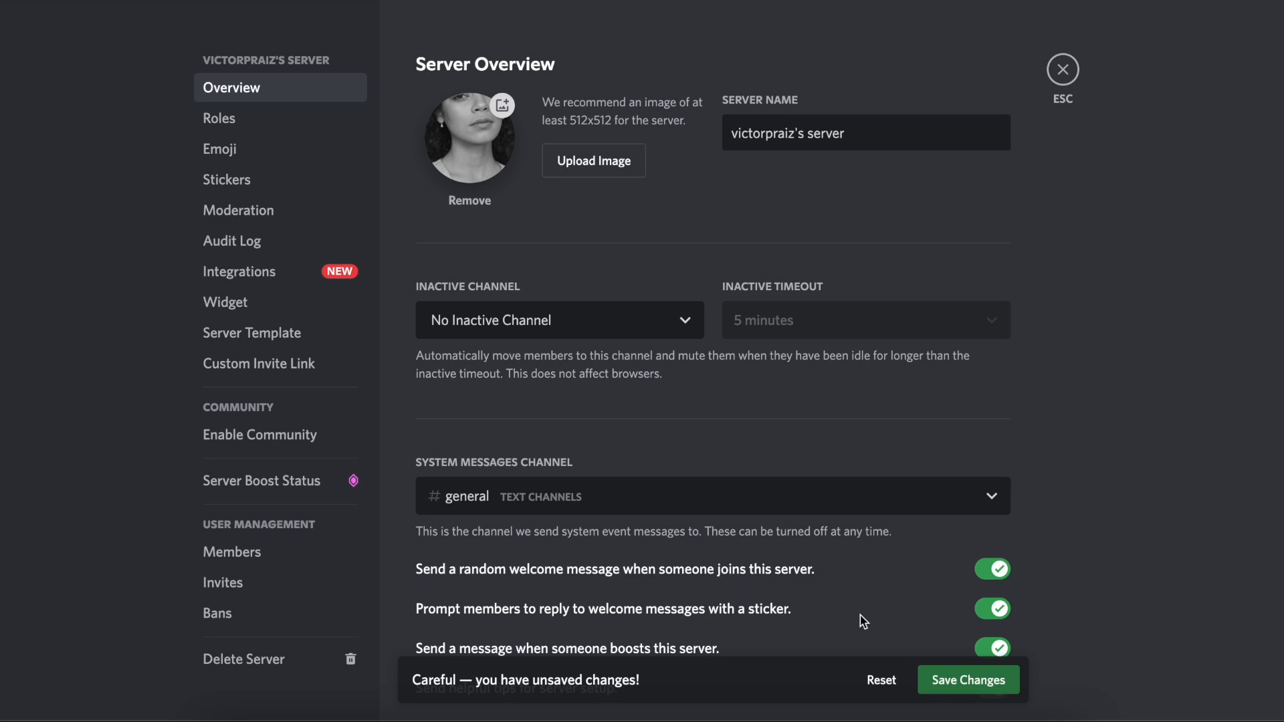
{"action": "left_click", "coordinate": [939, 683]}
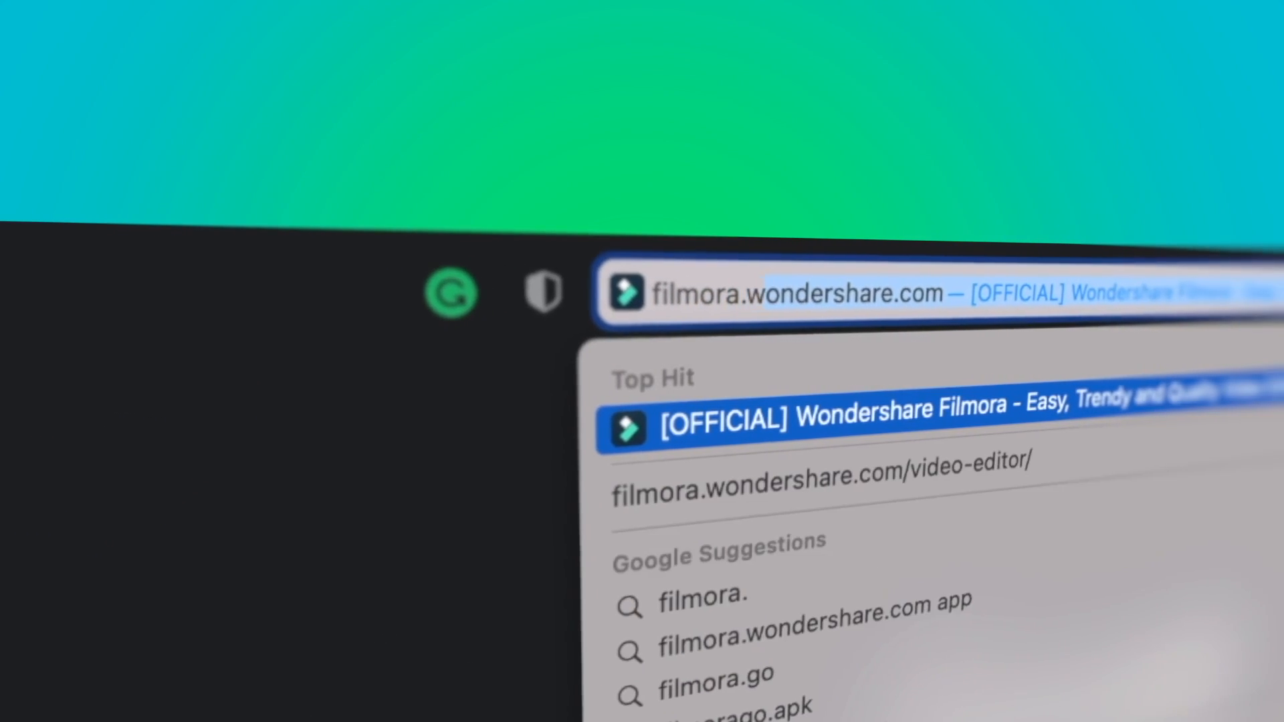
{"action": "type", "text": "wondershare."}
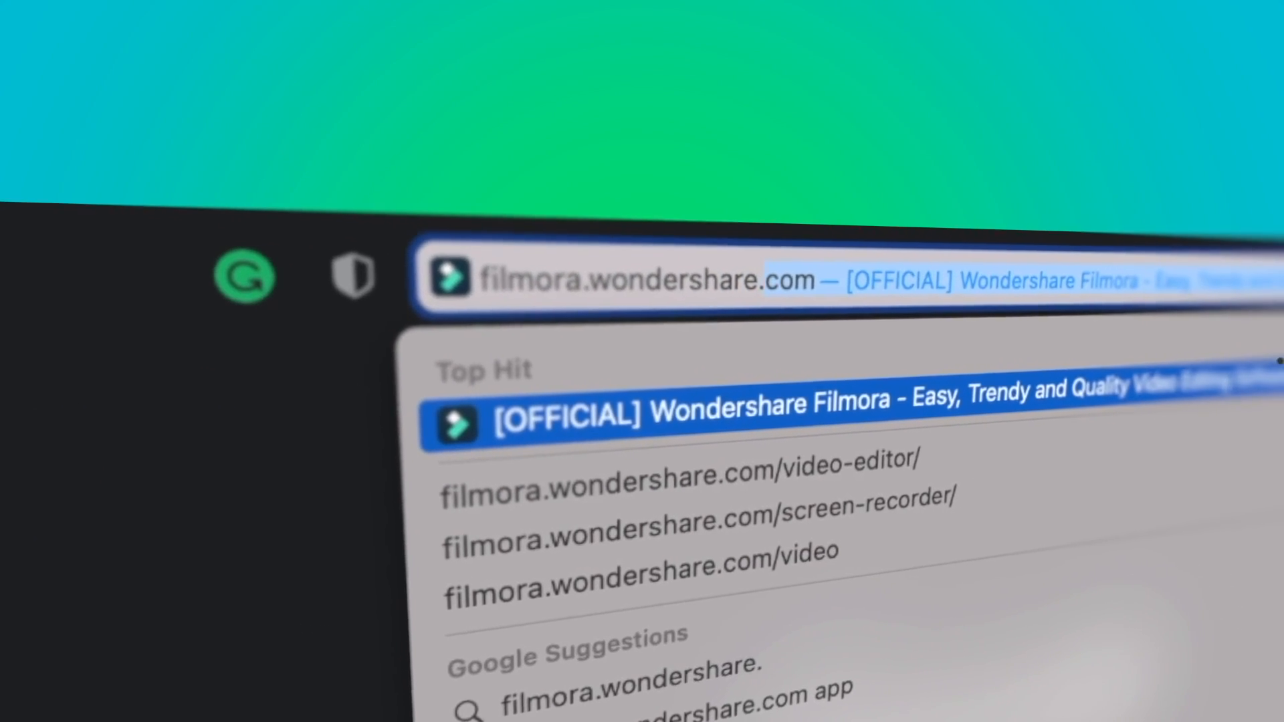